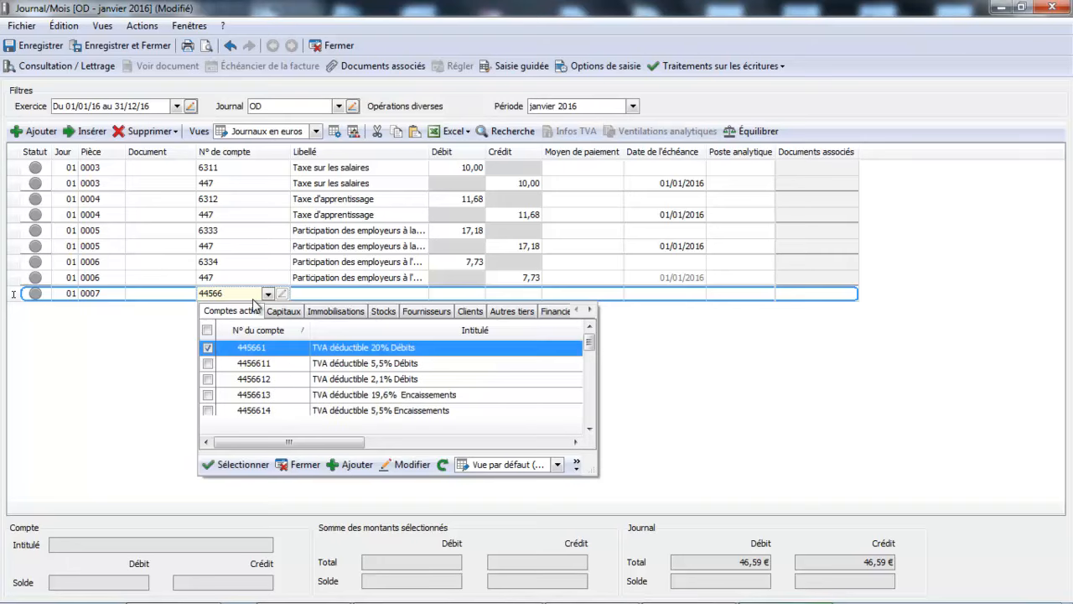
# Complete the first line of entry 0007 on account 445661 (TVA déductible 20% Débits) with a credit of 1500
pyautogui.doubleClick(445, 346)
pyautogui.press('Tab')
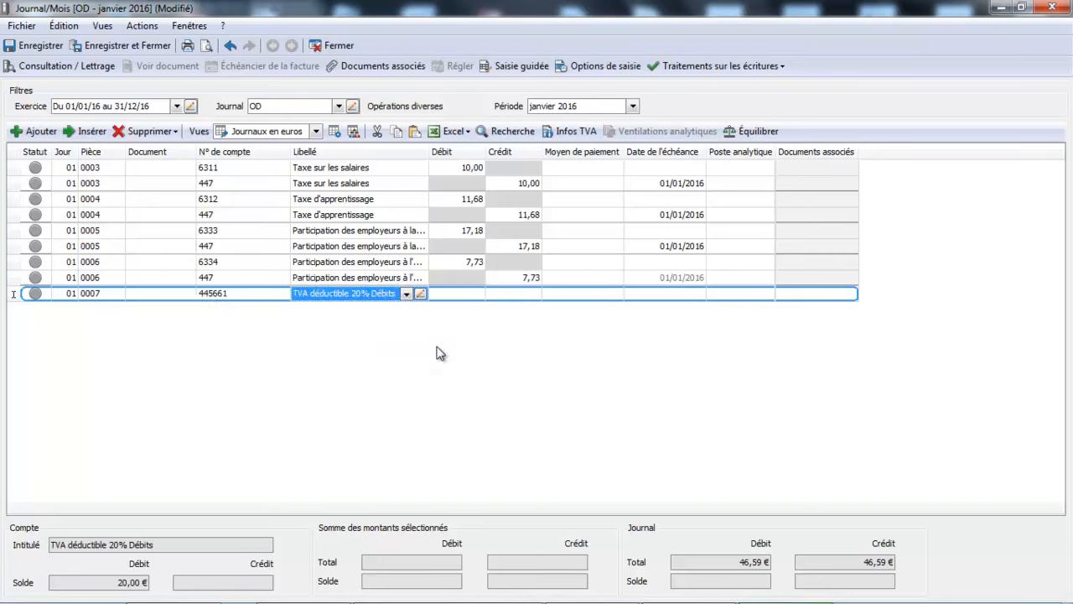
pyautogui.press('Tab')
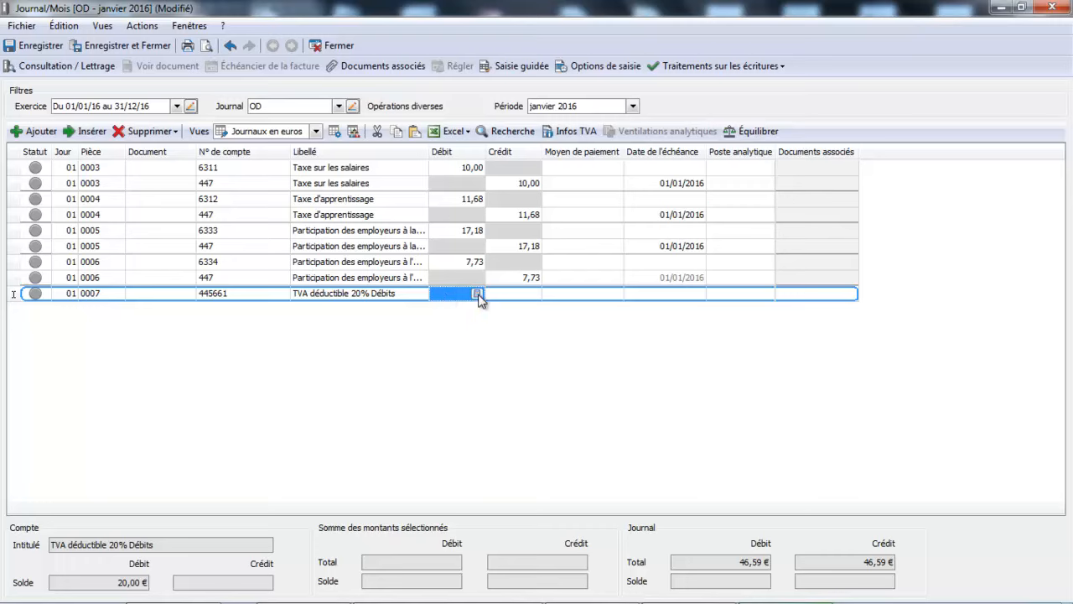
pyautogui.click(506, 294)
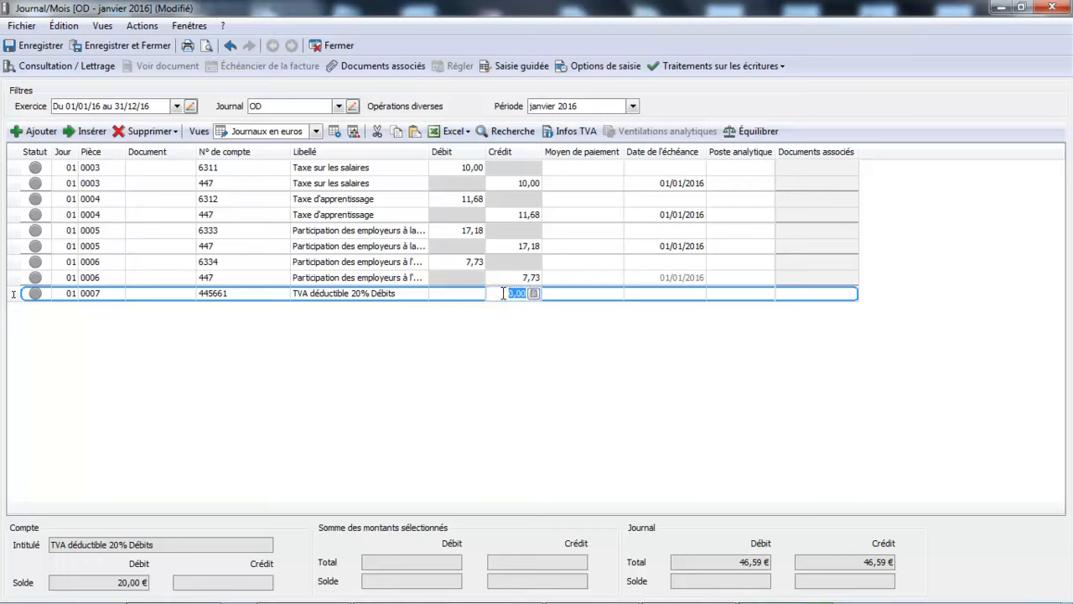
pyautogui.write('1500')
pyautogui.press('Return')
# Fill in the second line of entry 0007 on account 445711 (TVA collectée 20% Débits) with a debit of 2000
pyautogui.press('Return')
pyautogui.press('Return')
pyautogui.press('Return')
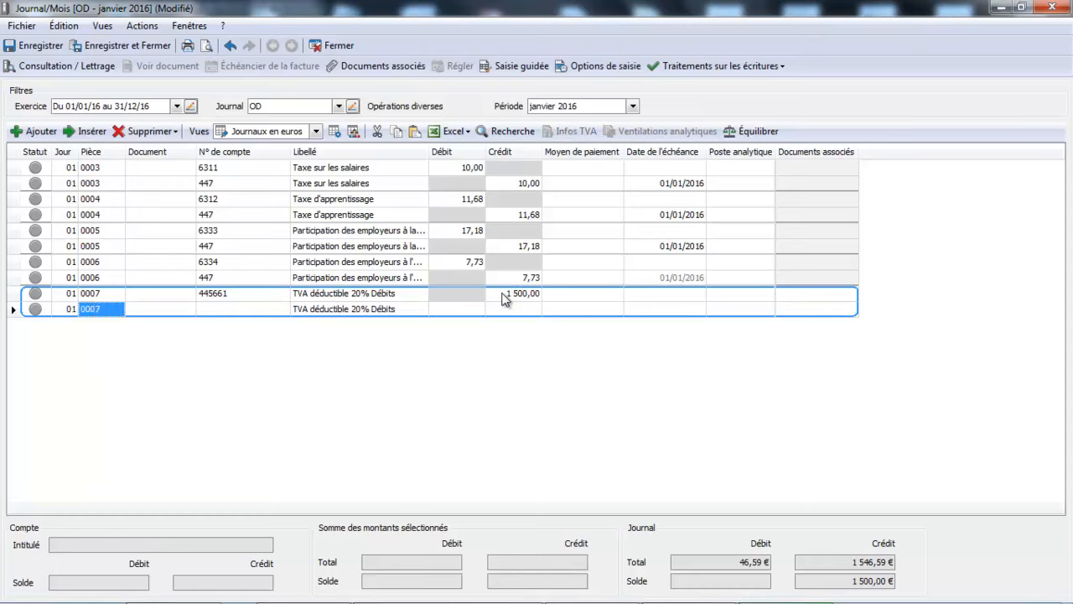
pyautogui.write('4457')
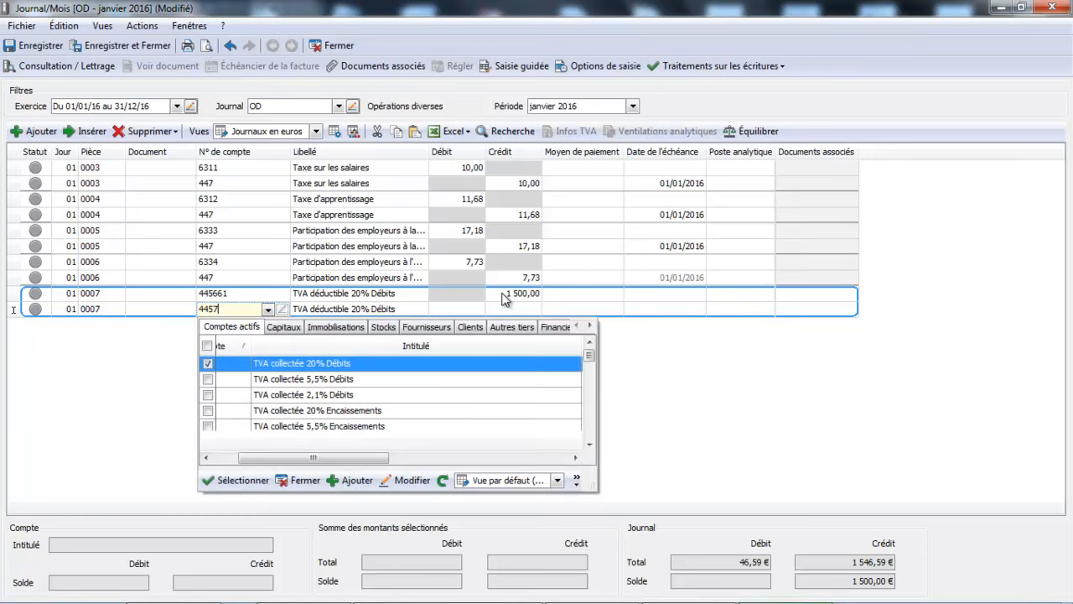
pyautogui.write('11')
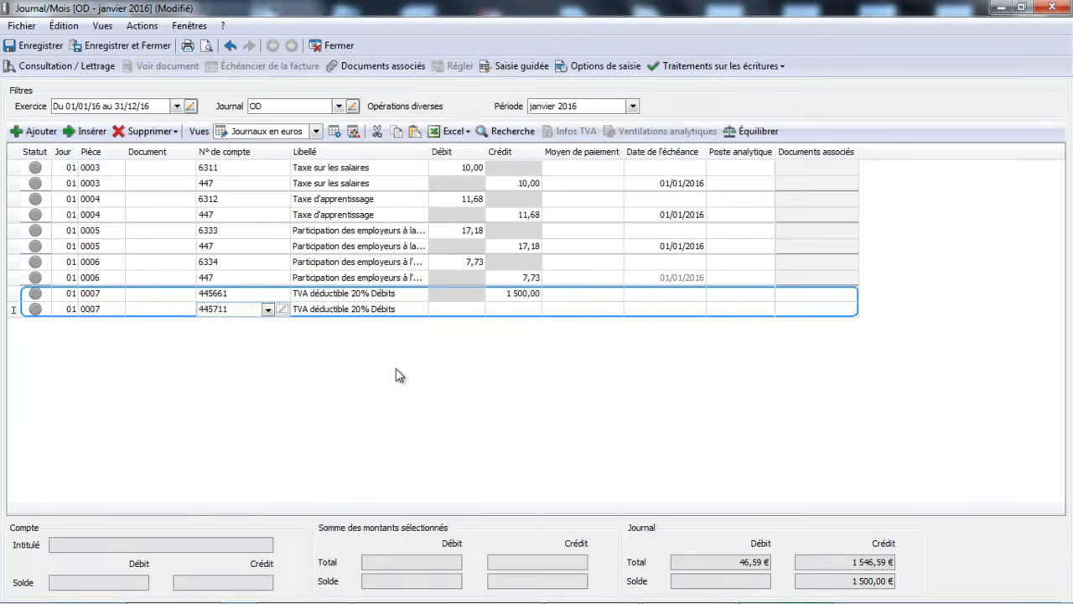
pyautogui.press('Tab')
pyautogui.press('Tab')
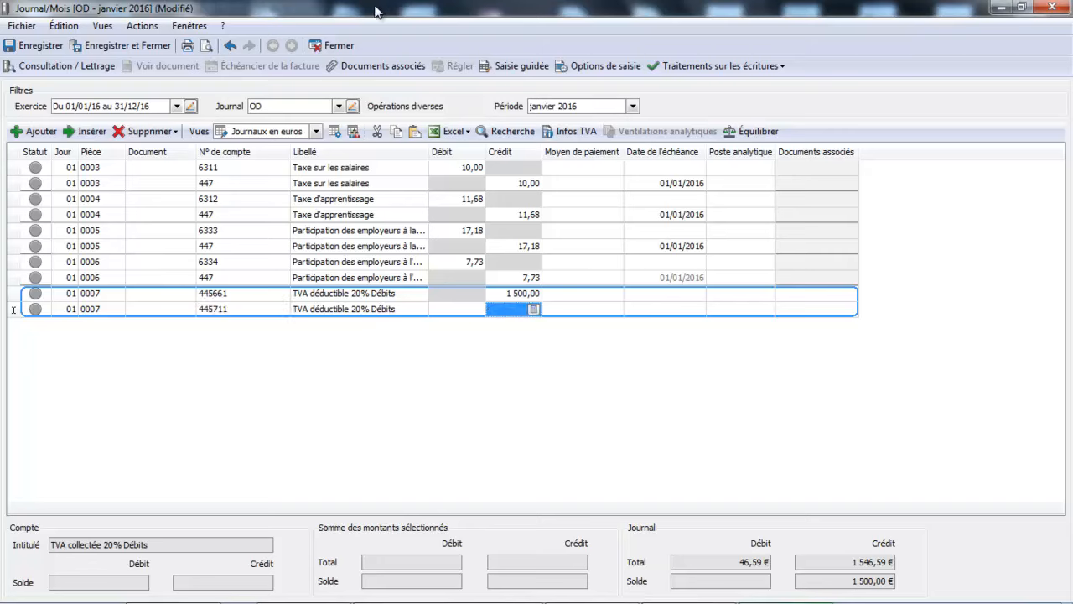
pyautogui.click(462, 311)
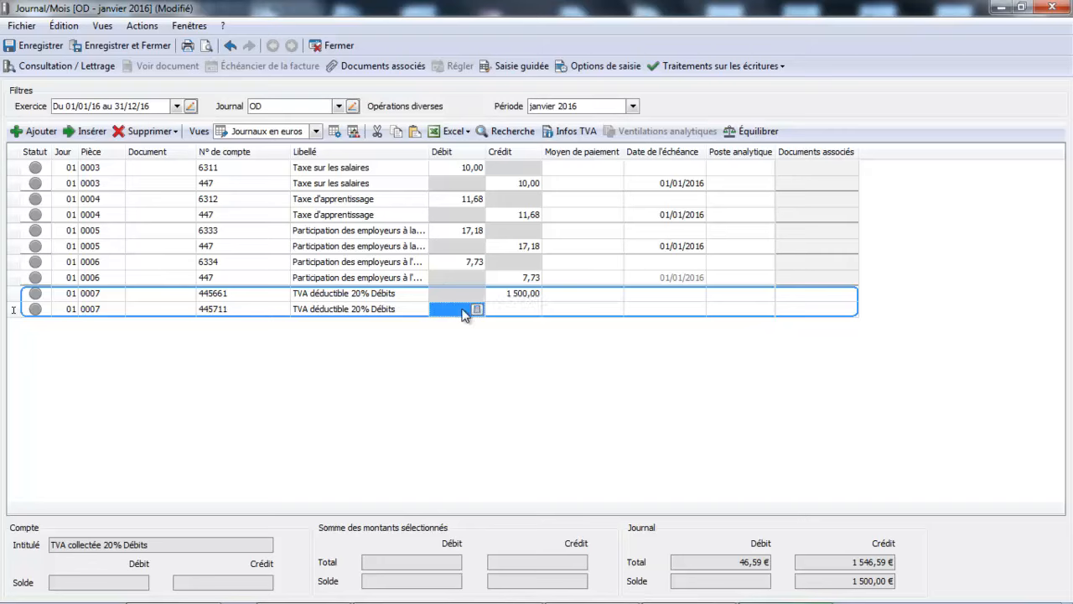
pyautogui.write('2000')
pyautogui.press('Return')
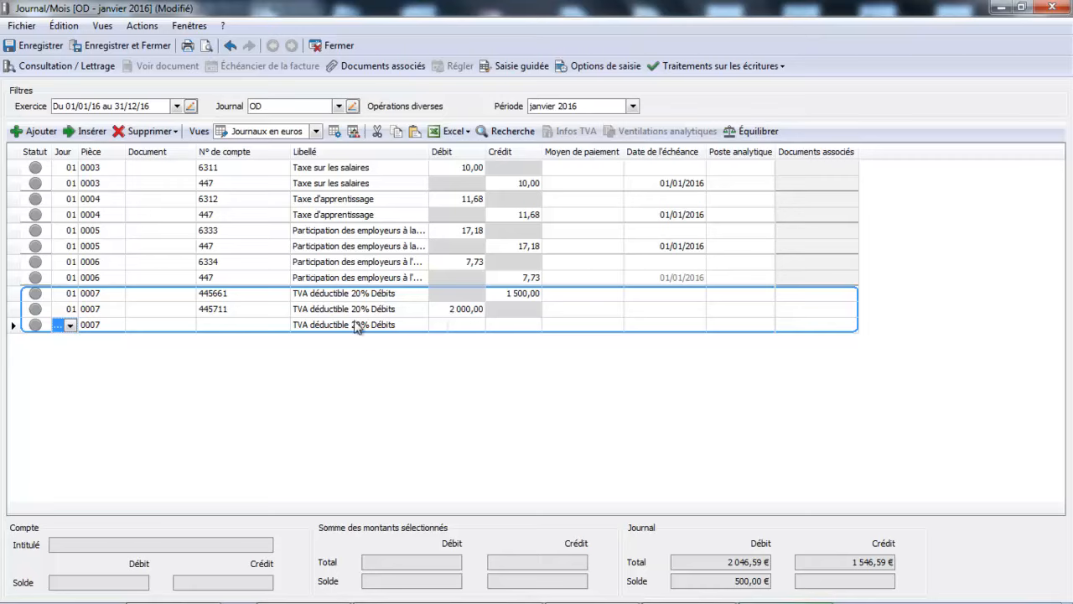
# Fill in the third line of entry 0007 on account 445511 (TVA à décaisser en France) with a credit of 500
pyautogui.click(255, 326)
pyautogui.click(255, 326)
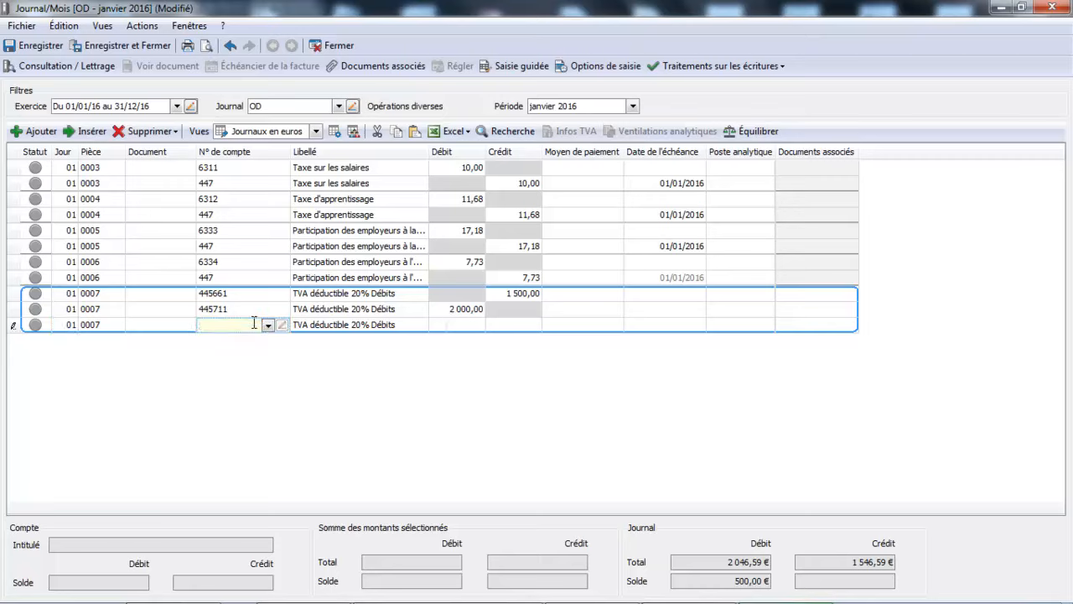
pyautogui.write('44')
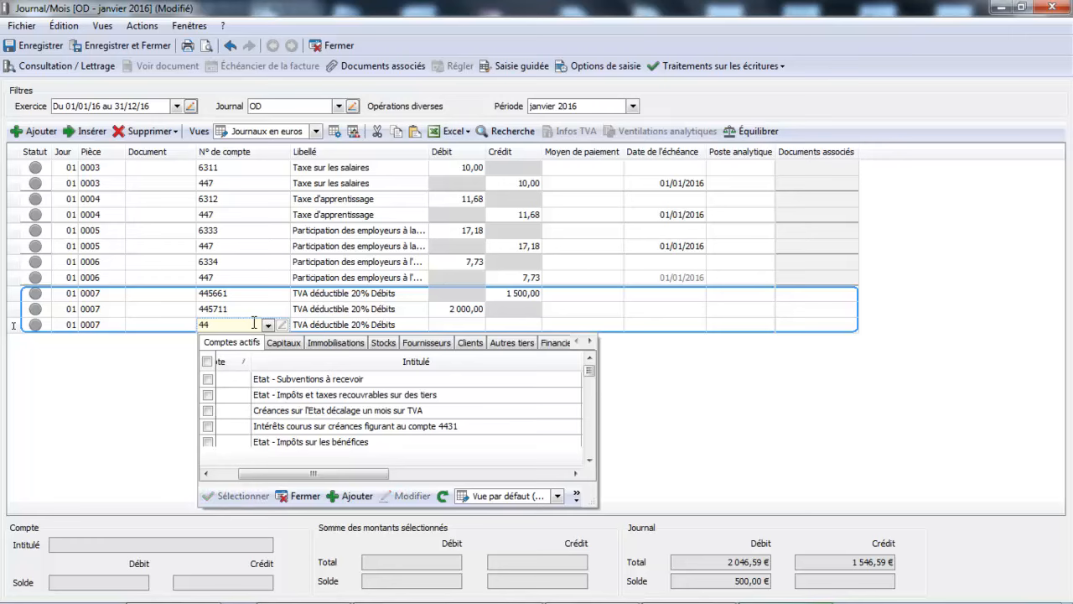
pyautogui.write('5')
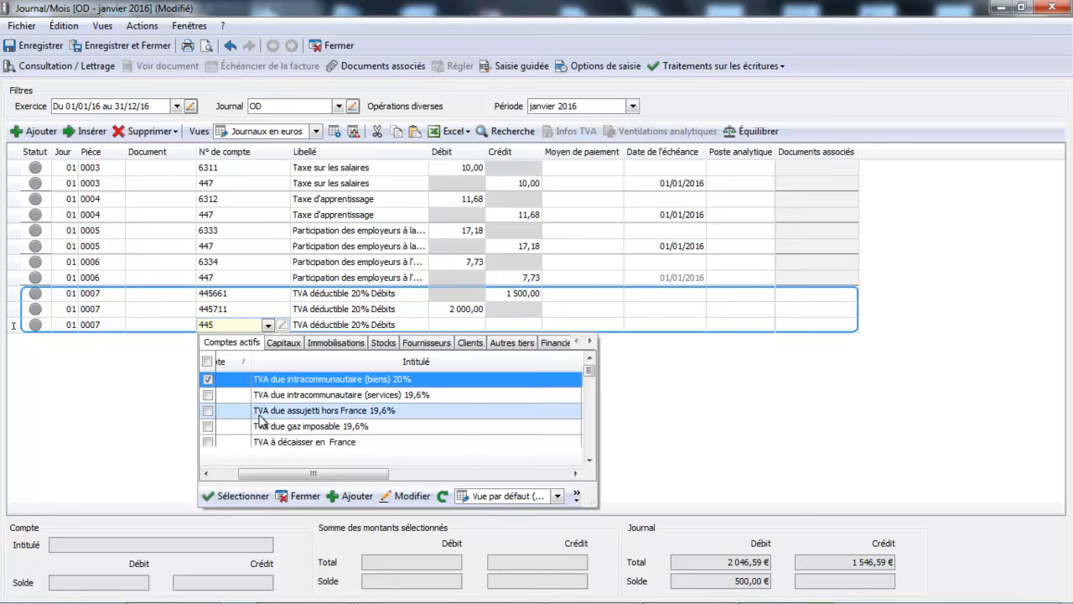
pyautogui.doubleClick(284, 442)
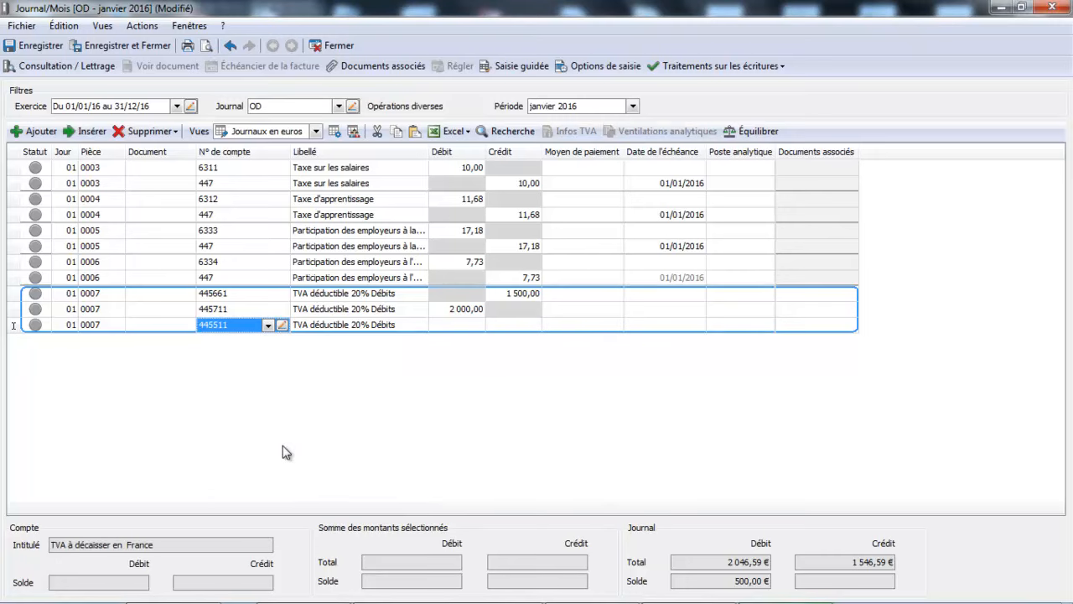
pyautogui.click(520, 324)
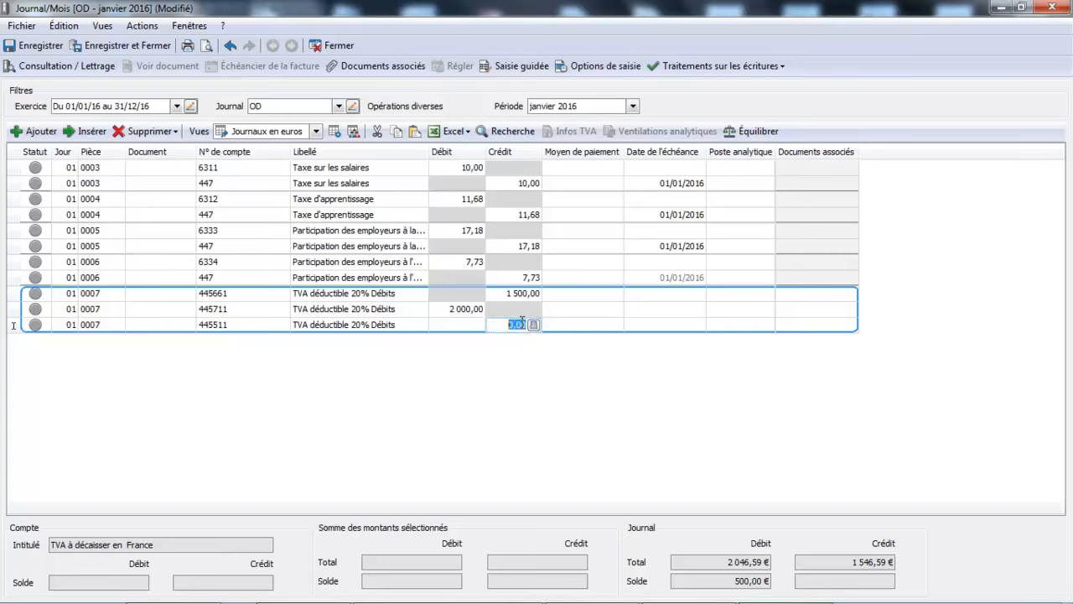
pyautogui.write('500')
pyautogui.press('Tab')
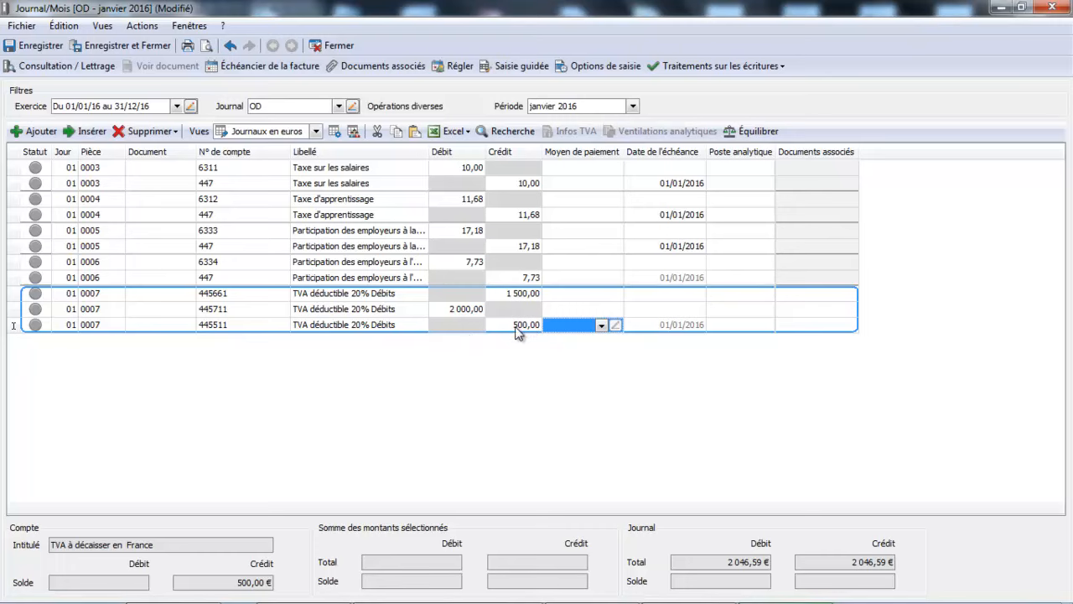
# Switch to the BP journal for février 2016 and add a line on account 445511 (TVA à décaisser en France)
pyautogui.click(338, 106)
pyautogui.click(315, 160)
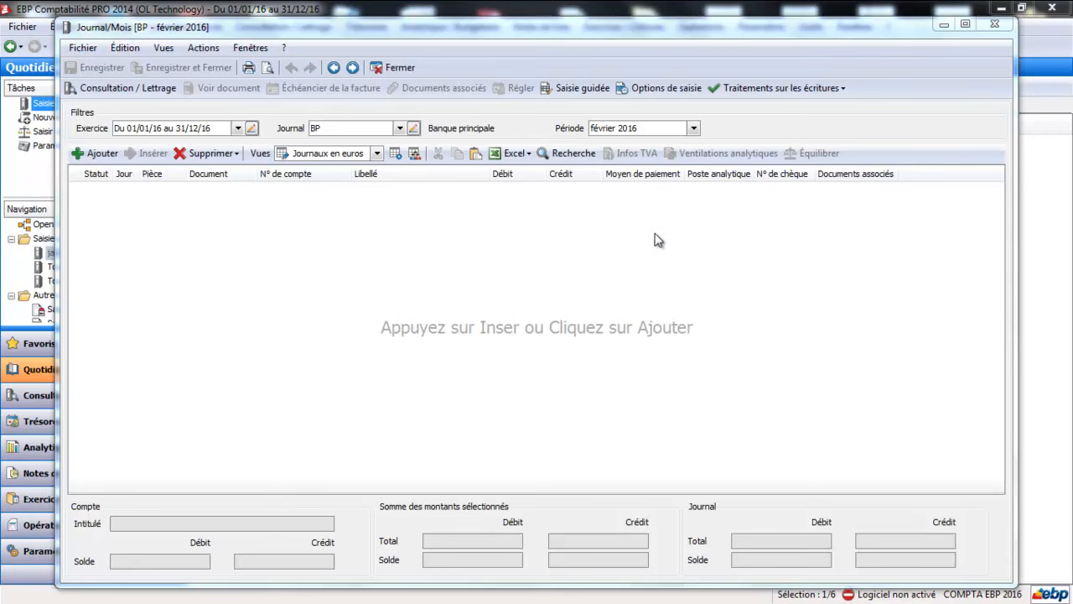
pyautogui.click(108, 154)
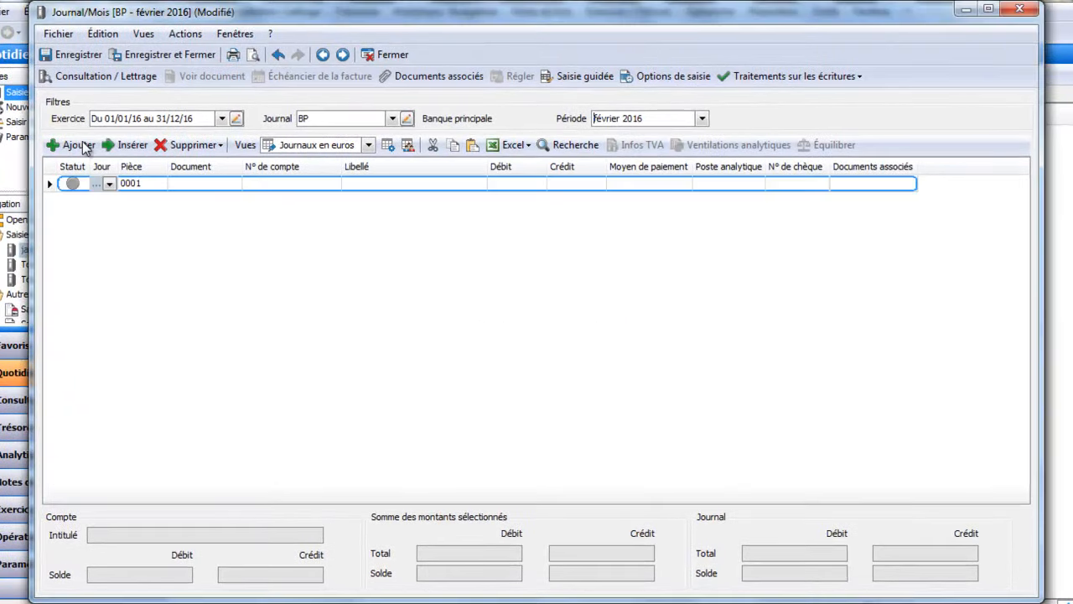
pyautogui.click(317, 185)
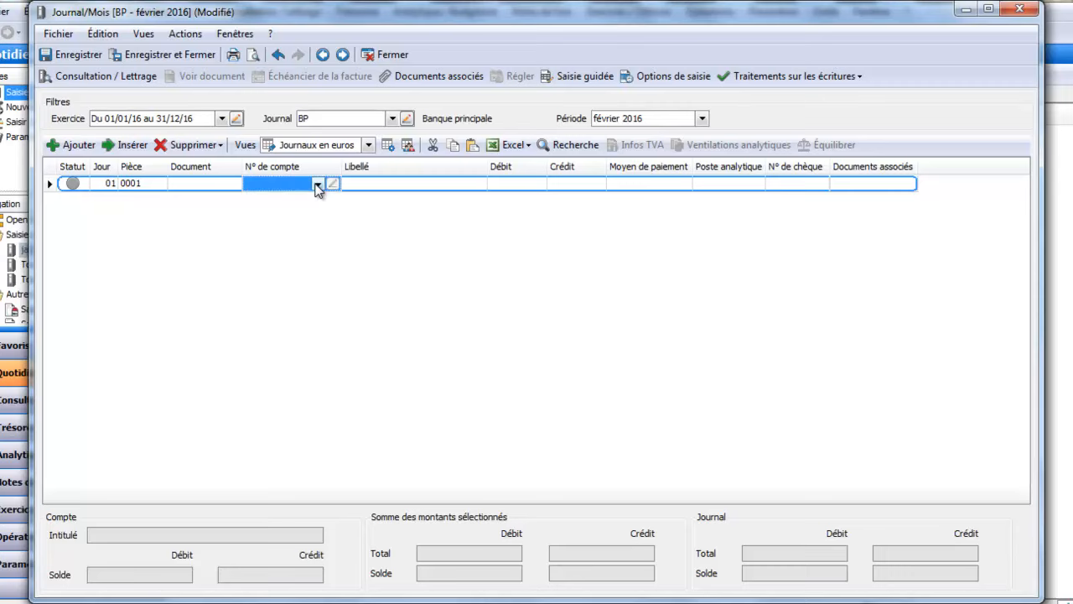
pyautogui.click(287, 183)
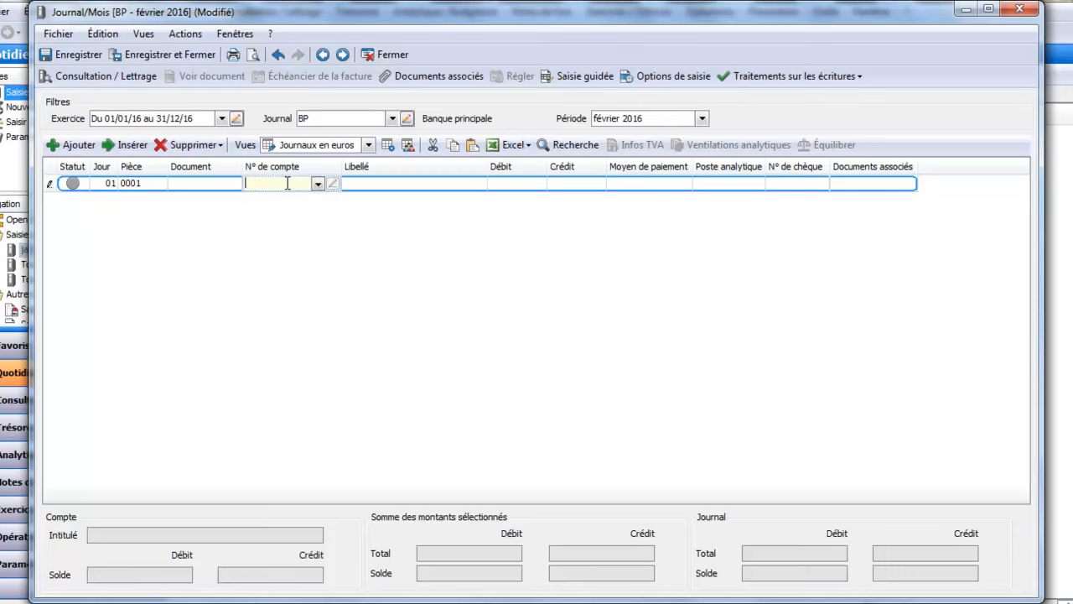
pyautogui.write('445')
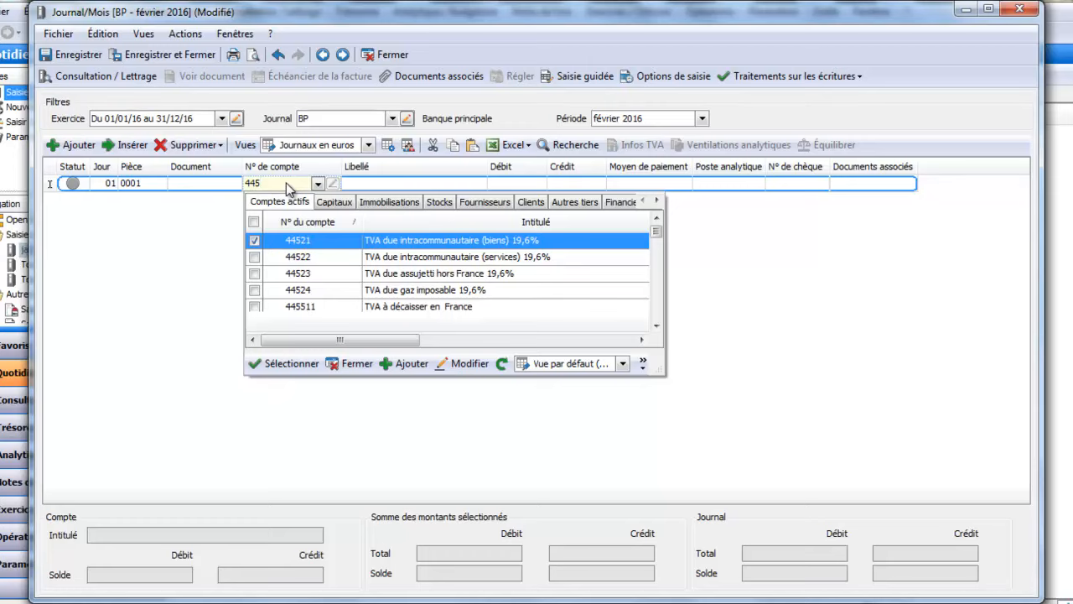
pyautogui.doubleClick(299, 304)
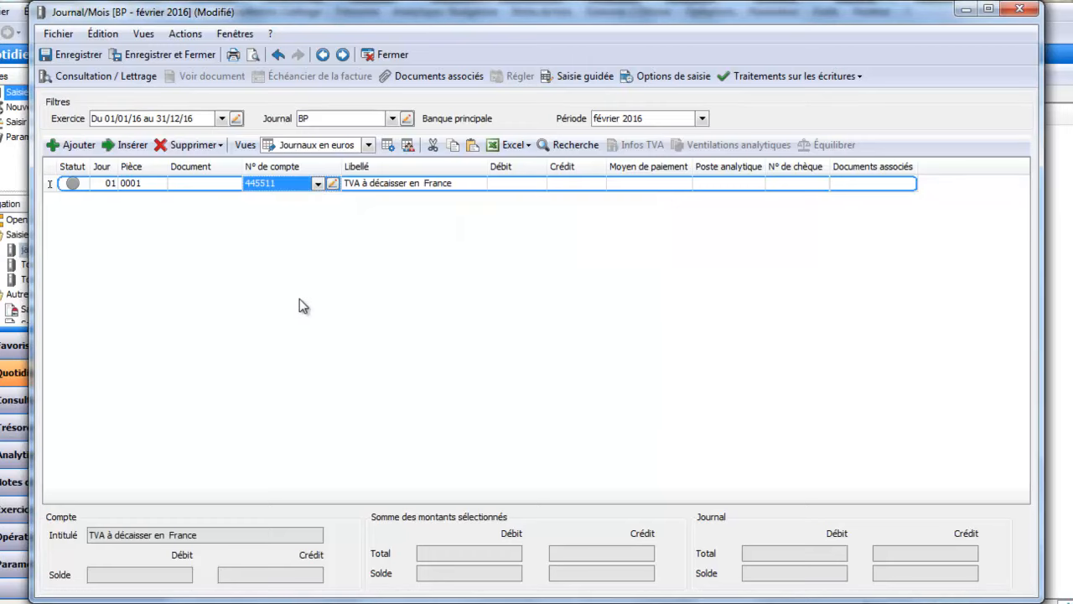
# Enter a debit of 500 on the 445511 line and step through the 5121 bank counterpart line to its credit amount
pyautogui.click(506, 184)
pyautogui.write('5')
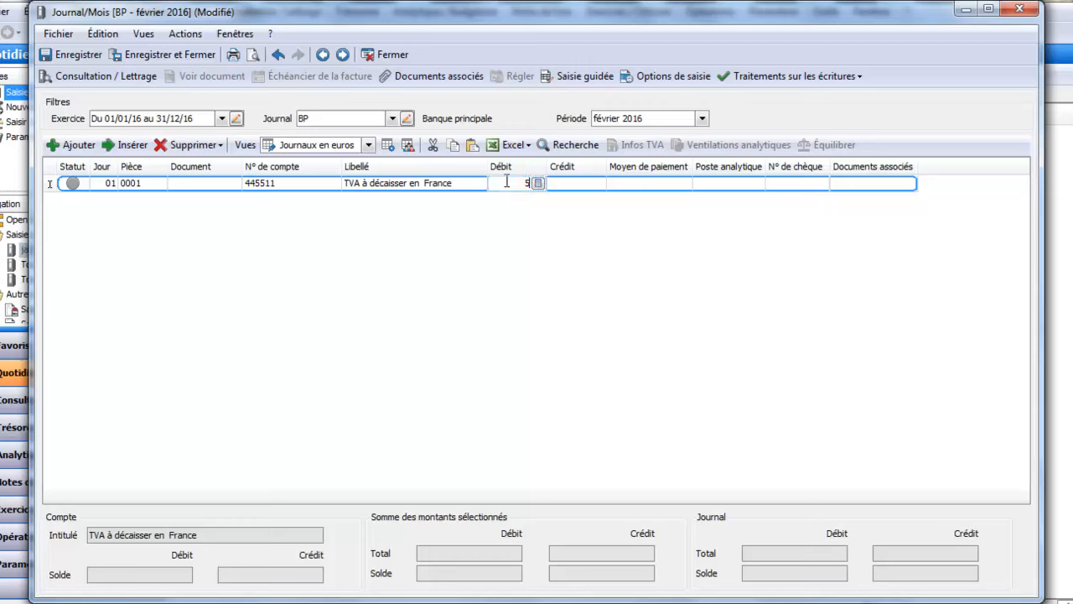
pyautogui.write('00')
pyautogui.press('Return')
pyautogui.press('Return')
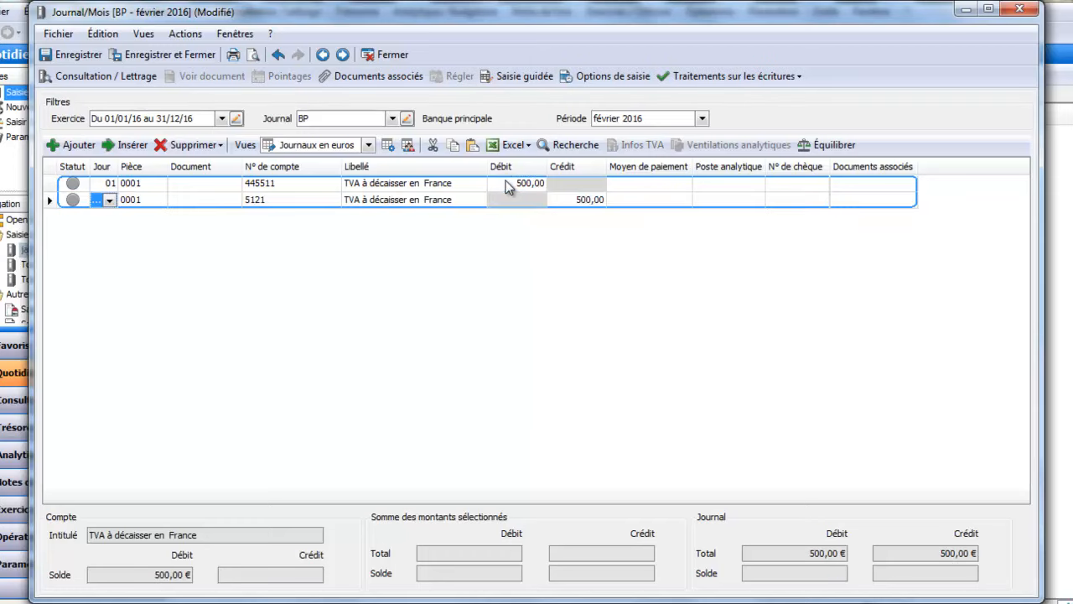
pyautogui.press('Return')
pyautogui.press('Return')
pyautogui.press('Return')
pyautogui.press('Return')
pyautogui.press('Return')
pyautogui.press('Return')
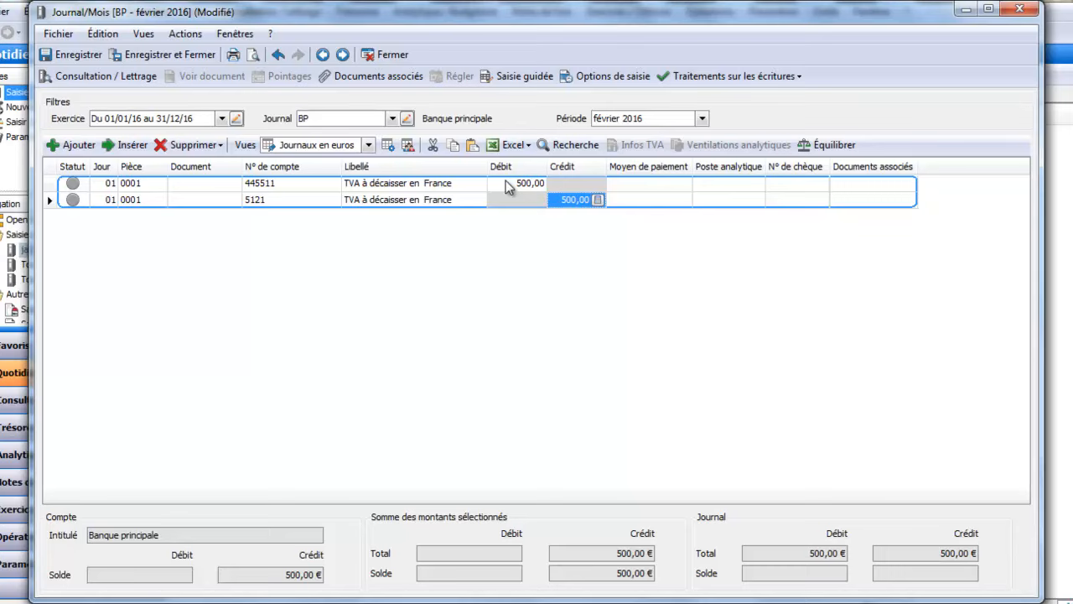
# Switch to the OD (Opérations diverses) journal, saving the changes made to the BP journal
pyautogui.click(392, 118)
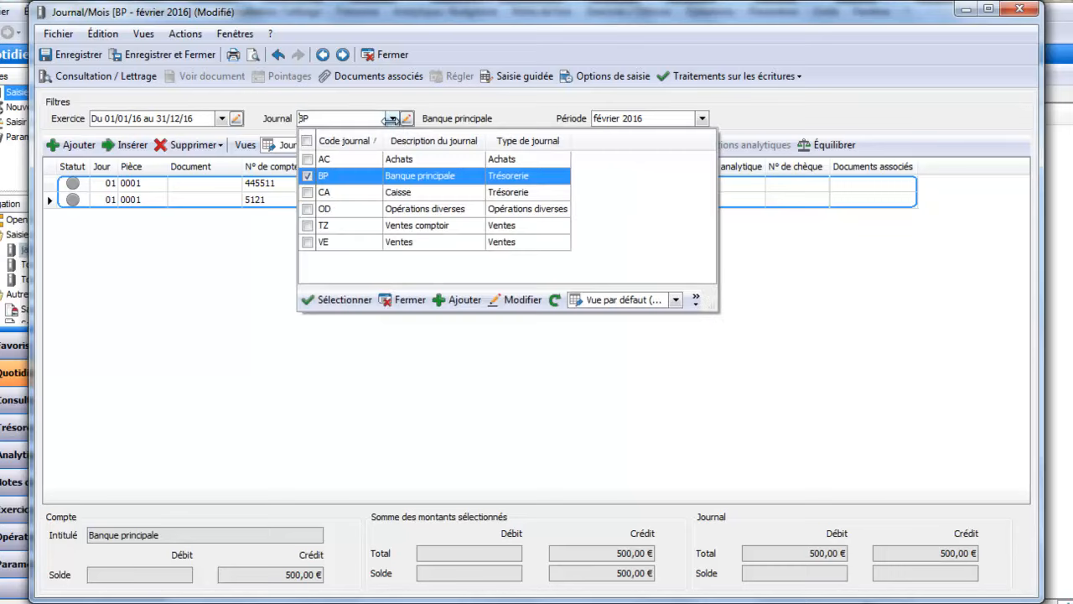
pyautogui.click(359, 210)
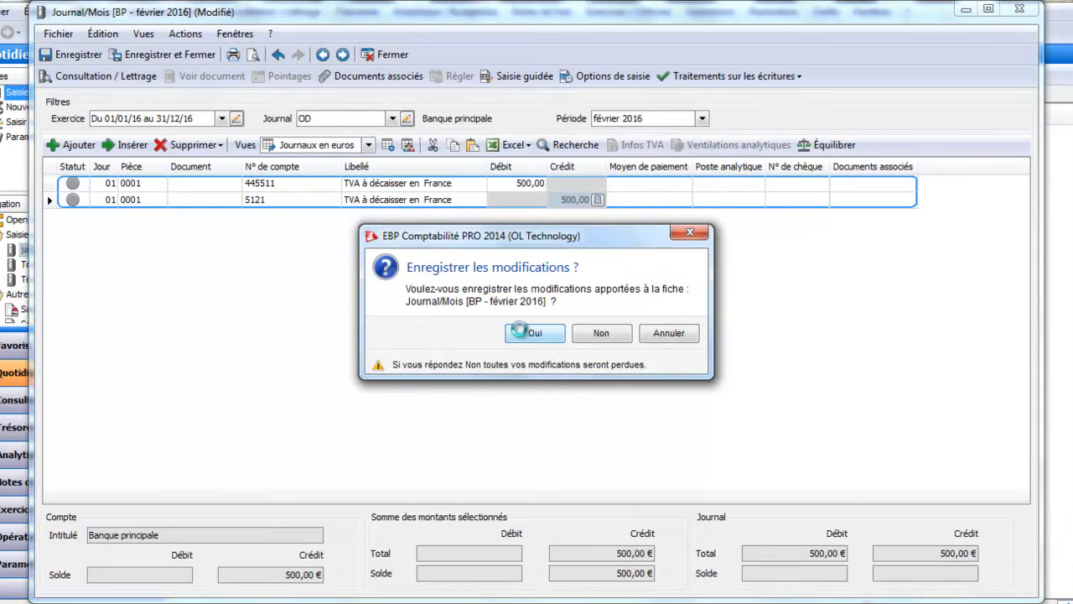
pyautogui.click(530, 334)
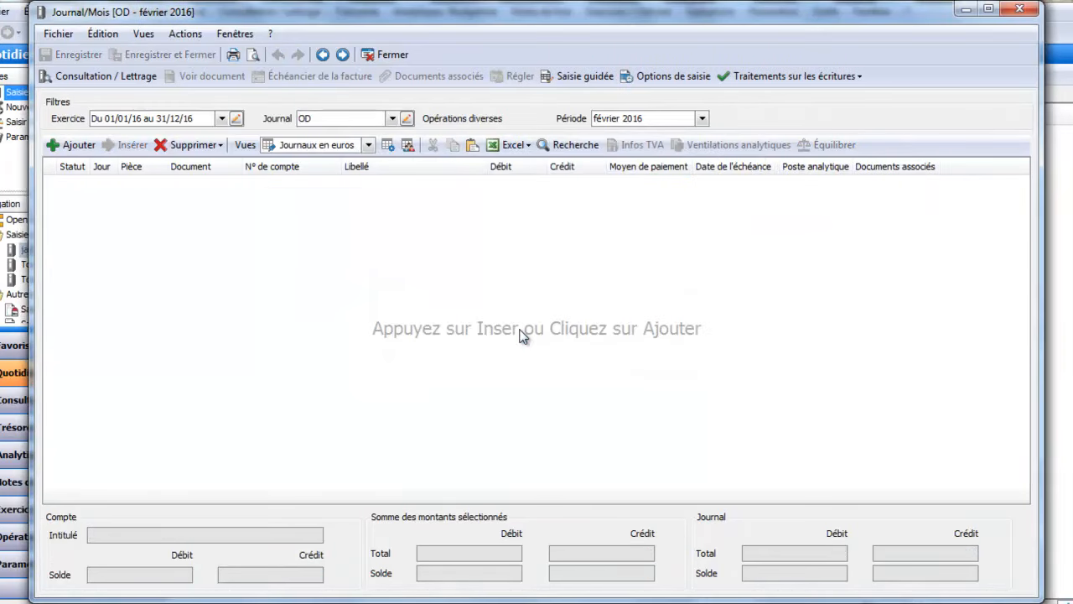
# Add a line to the février 2016 OD journal on account 445661 (TVA déductible 20% Débits) with a credit of 2000
pyautogui.click(74, 147)
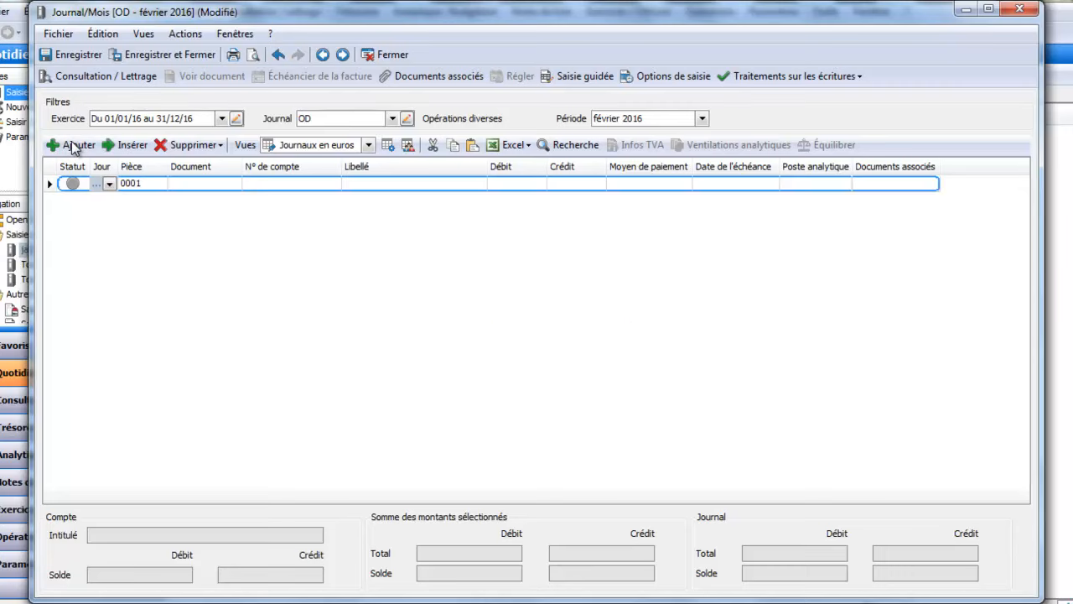
pyautogui.click(311, 186)
pyautogui.click(299, 184)
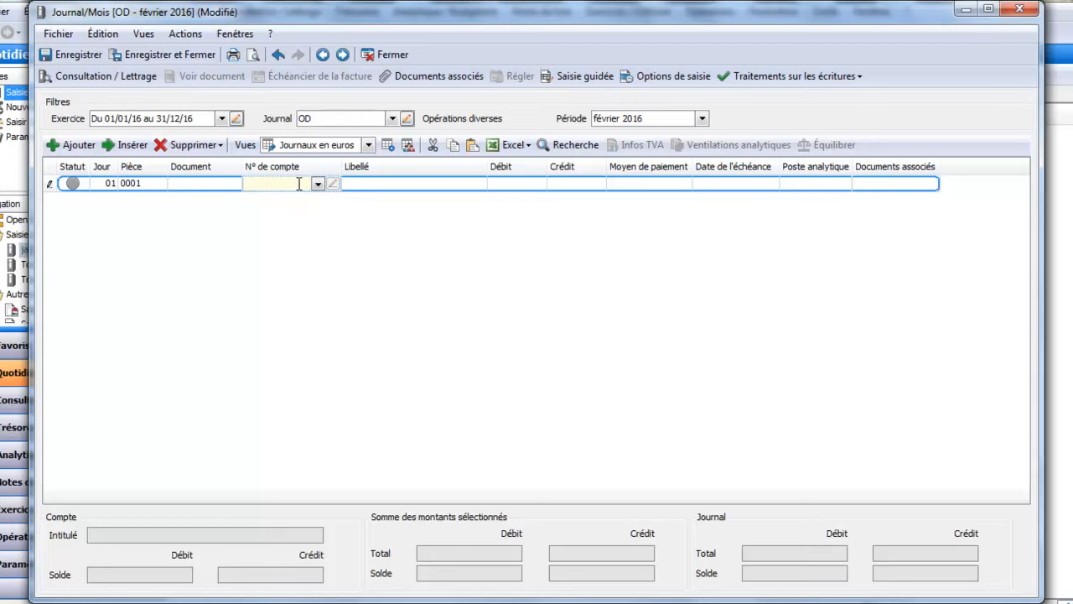
pyautogui.write('445')
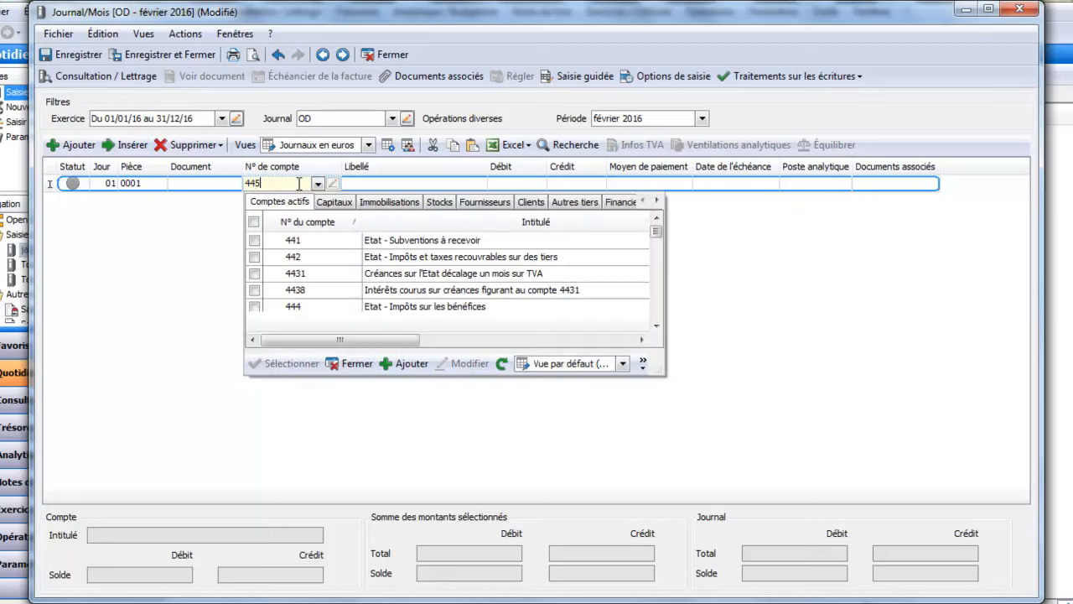
pyautogui.write('66')
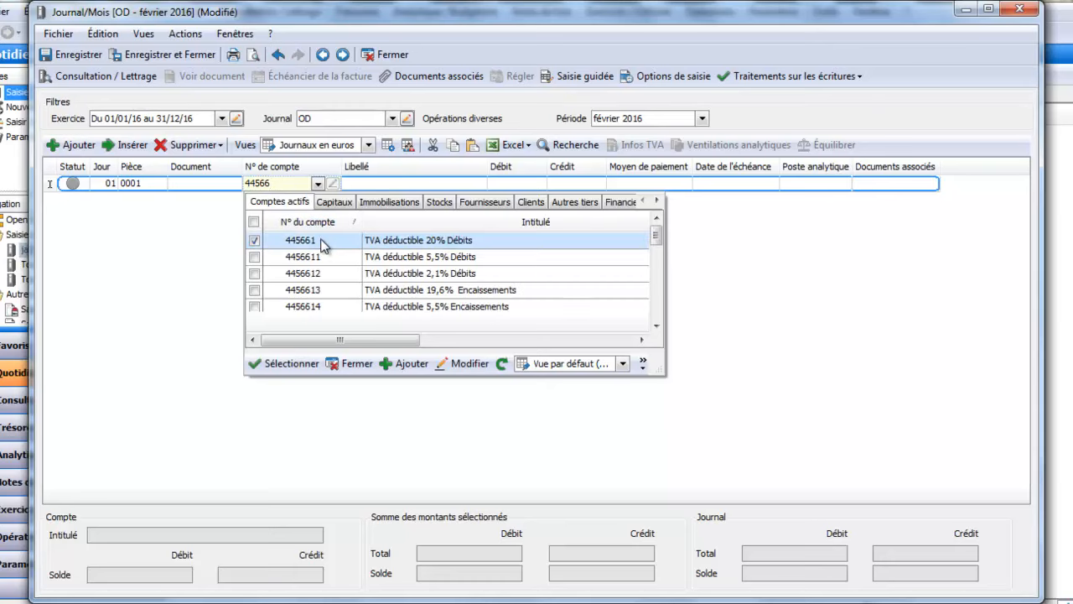
pyautogui.click(323, 243)
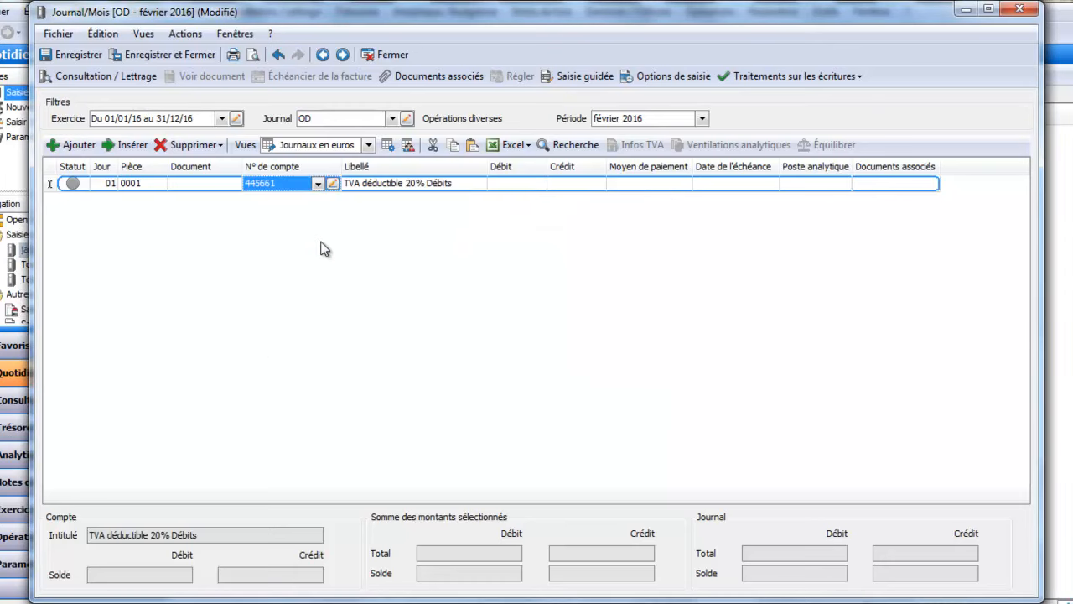
pyautogui.click(562, 182)
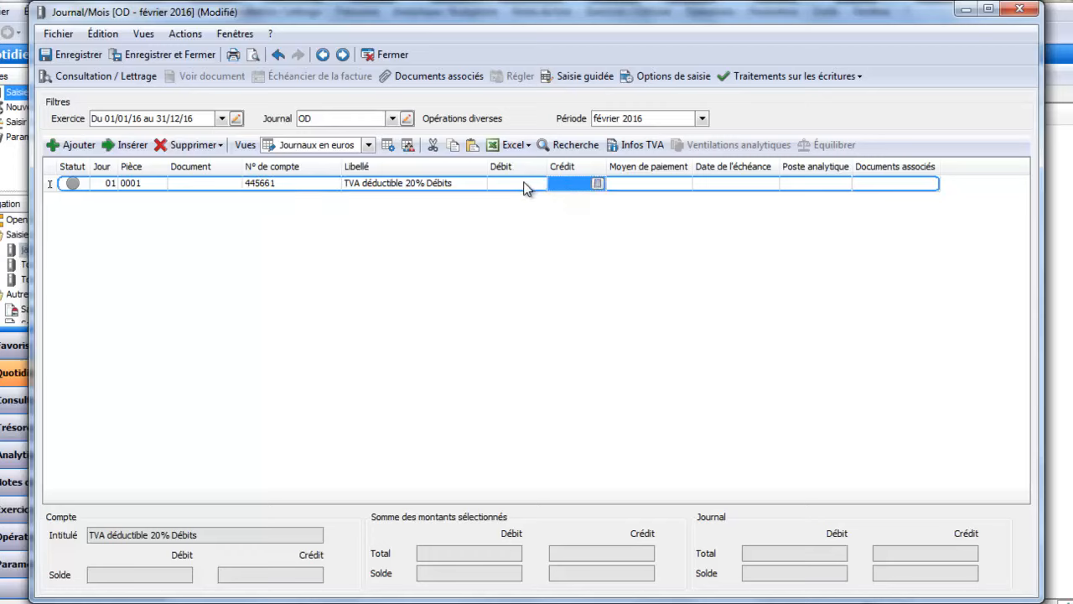
pyautogui.click(571, 182)
pyautogui.write('2000')
pyautogui.press('Return')
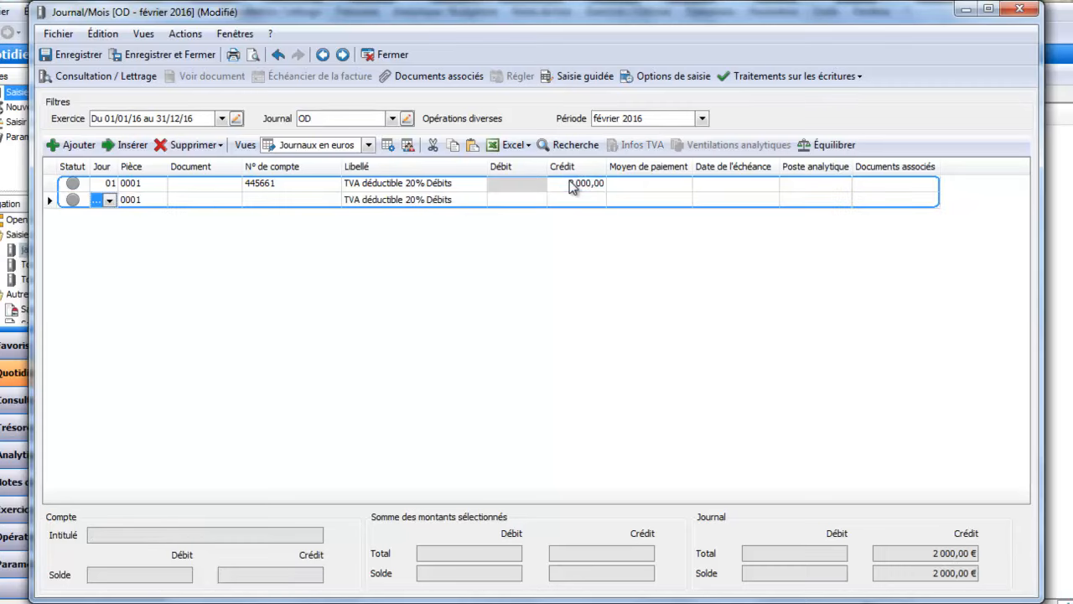
# Fill in the second line of the entry on account 445711 (TVA collectée 20% Débits) with a debit of 1500
pyautogui.press('Return')
pyautogui.press('Return')
pyautogui.press('Return')
pyautogui.write('4457')
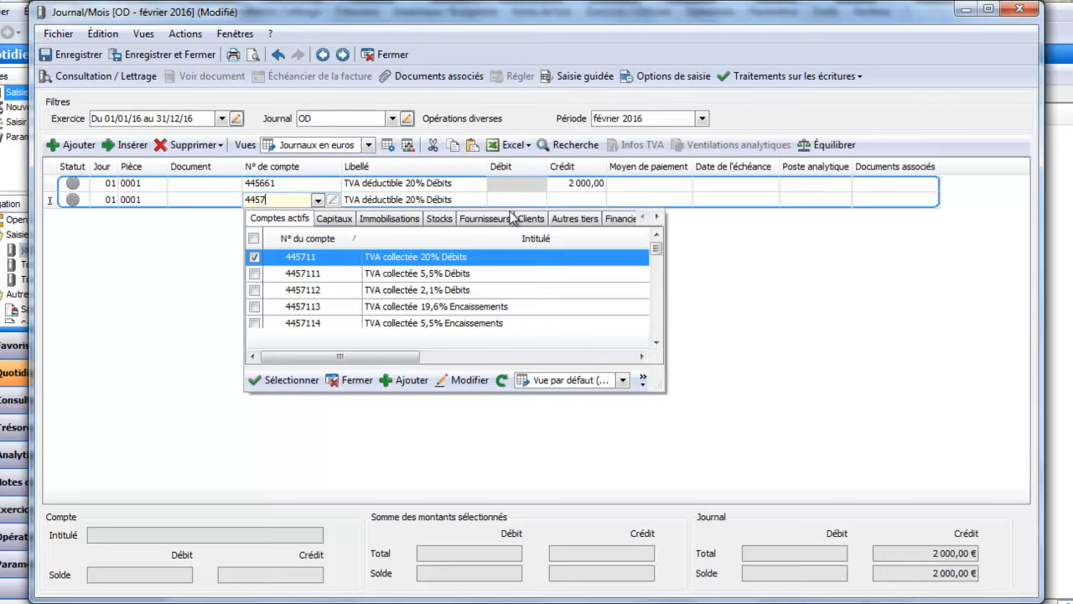
pyautogui.doubleClick(480, 256)
pyautogui.click(519, 200)
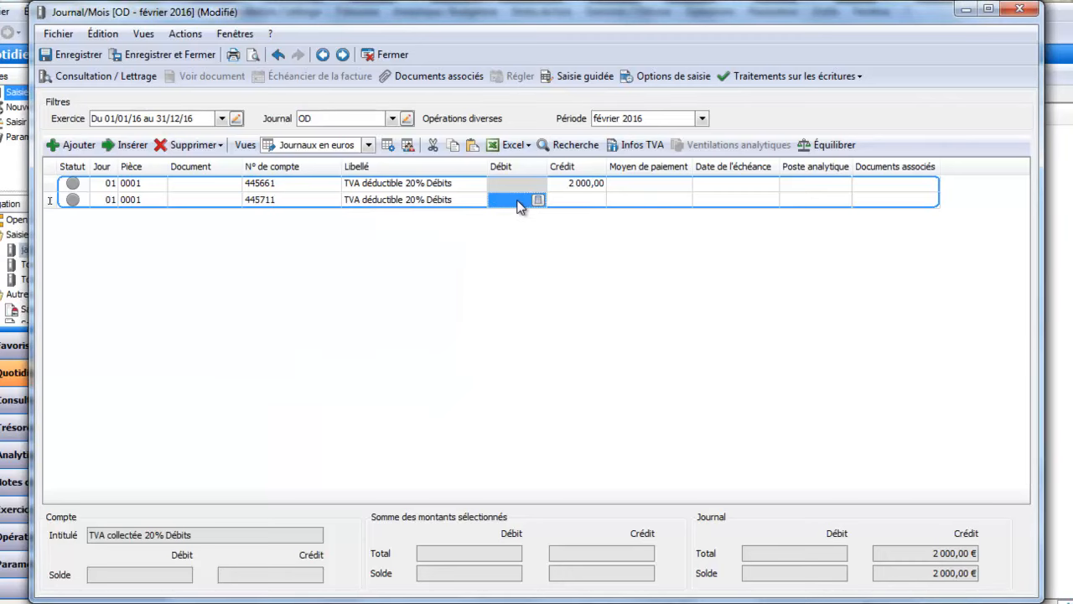
pyautogui.write('1 500')
pyautogui.press('Return')
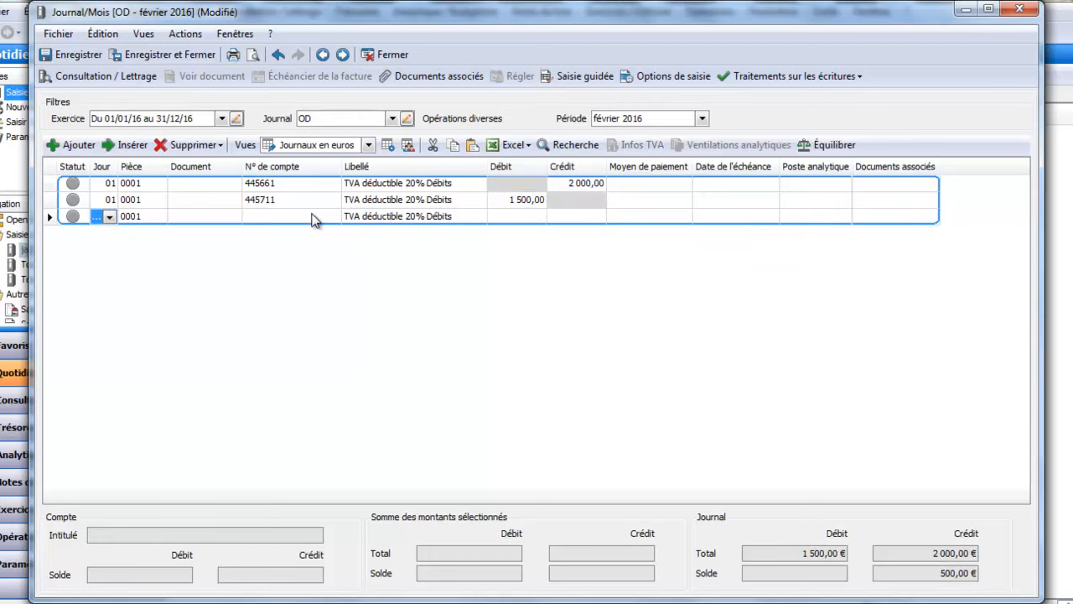
# Assign account 44567 (Crédit de TVA à reporter) to the third line and automatically balance the entry with a debit of 500
pyautogui.click(316, 218)
pyautogui.write('44567')
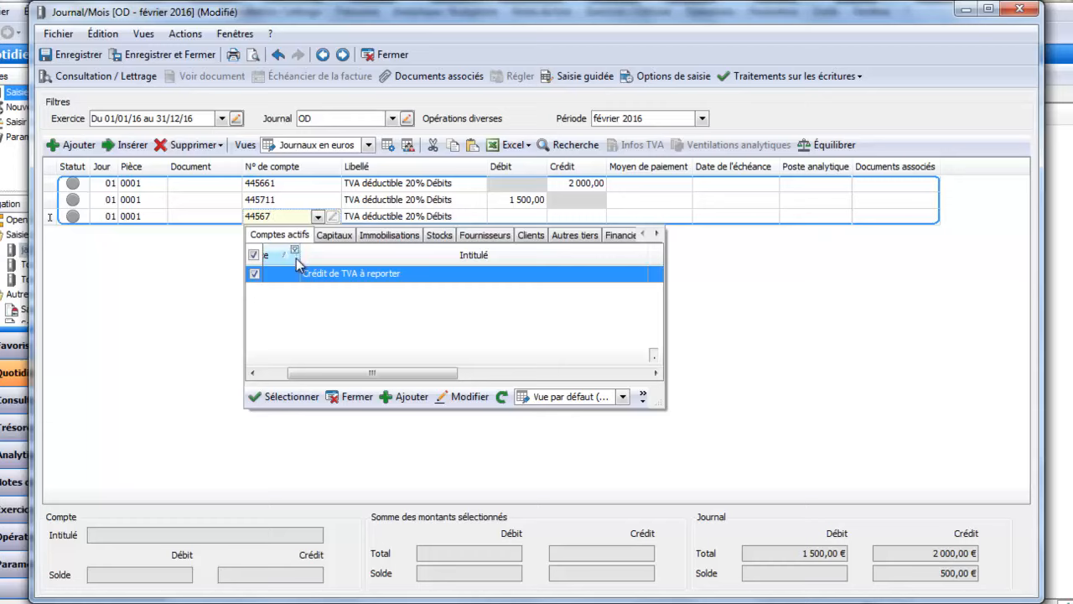
pyautogui.click(315, 282)
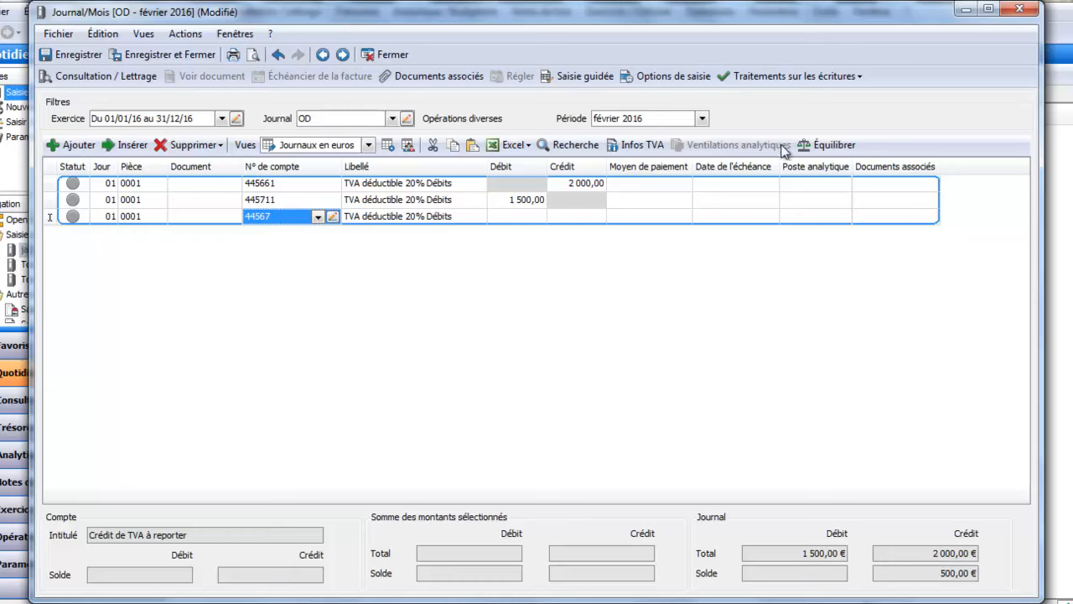
pyautogui.click(832, 144)
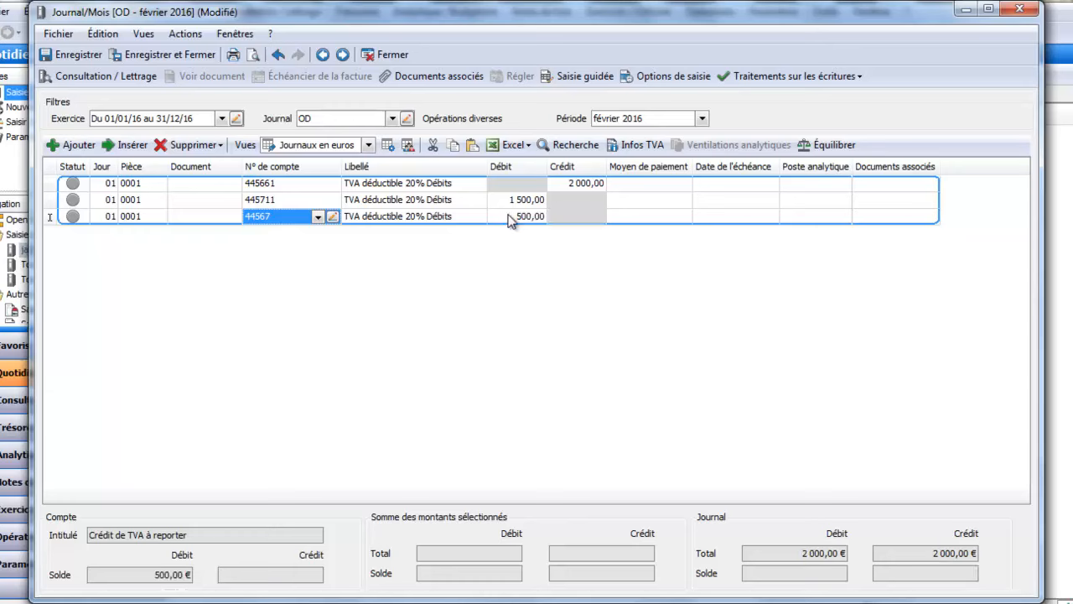